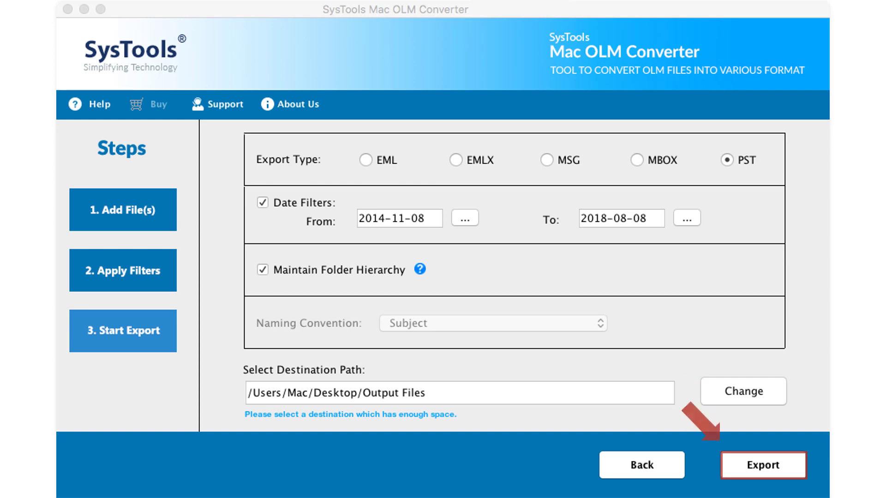
Start the PST export of the 65.94 MB OLM mailbox.
left_click(763, 466)
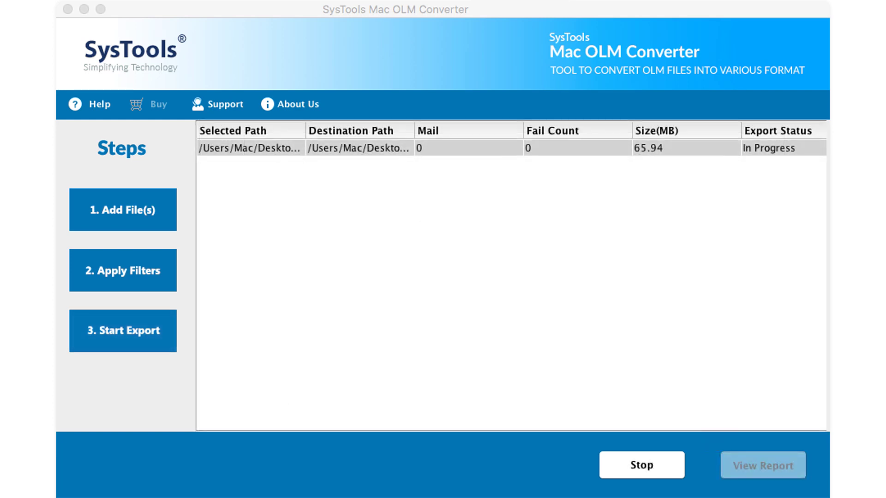